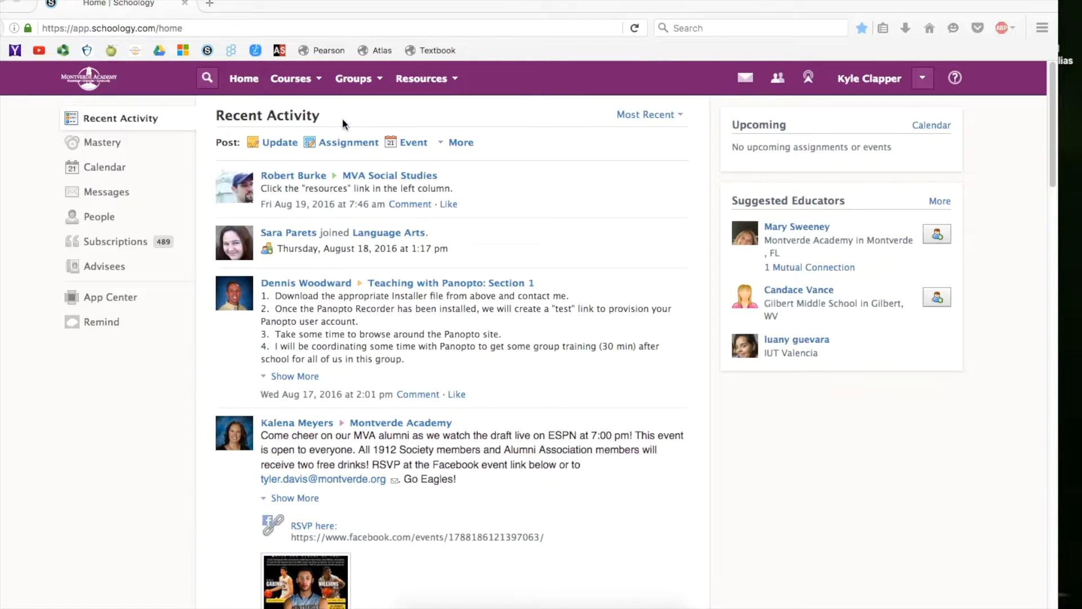
Link U.S. History Sections 2 and 3 to Section 1 from the full course list, confirming the link.
{"action": "left_click", "coordinate": [320, 85]}
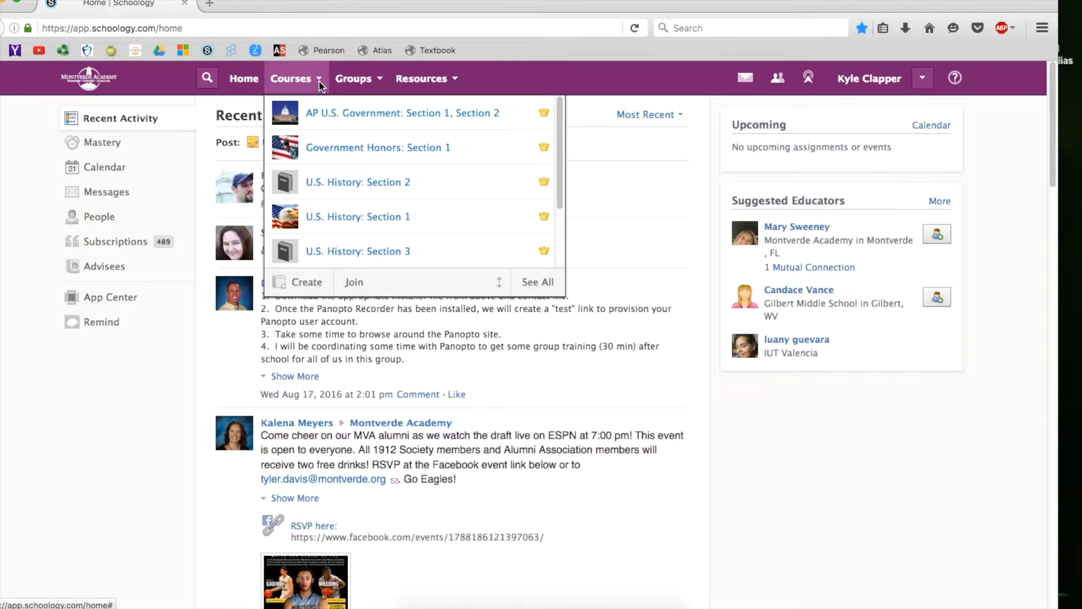
{"action": "left_click", "coordinate": [538, 283]}
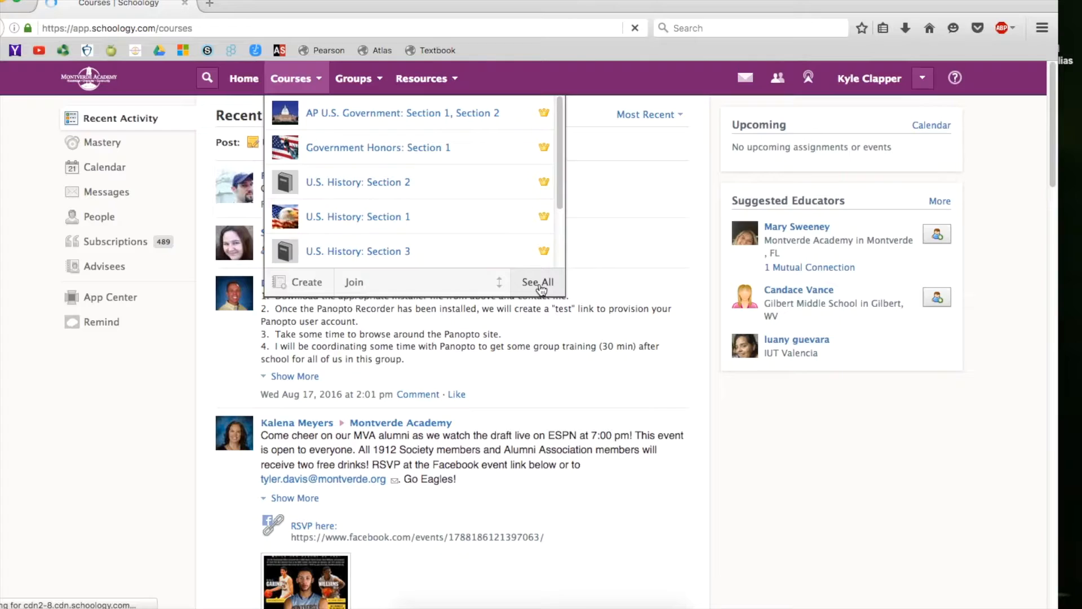
{"action": "scroll", "coordinate": [298, 371], "scroll_direction": "down", "scroll_amount": 1}
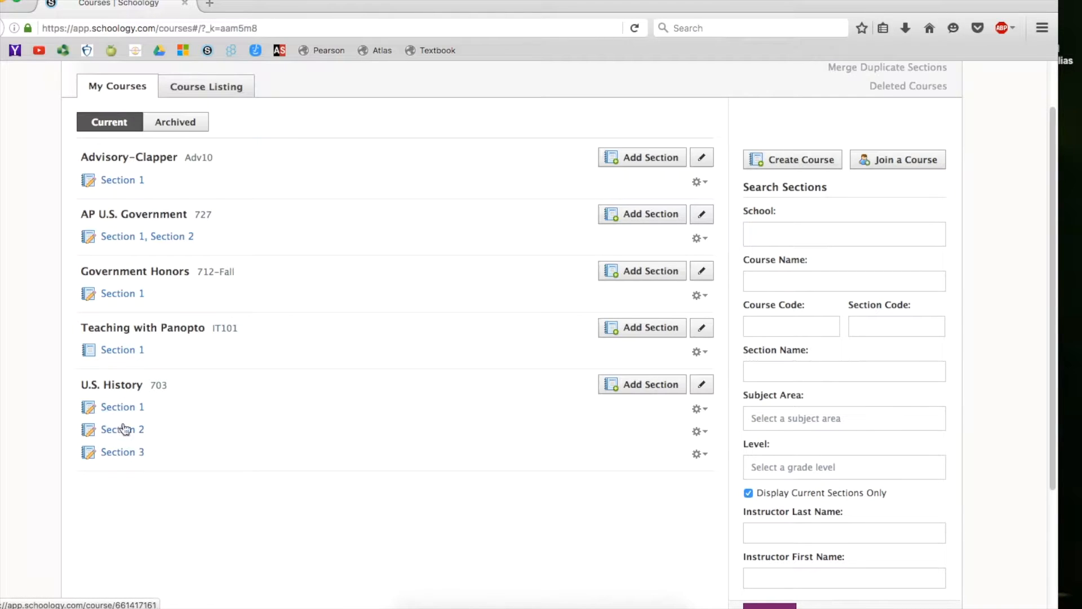
{"action": "left_click", "coordinate": [703, 410]}
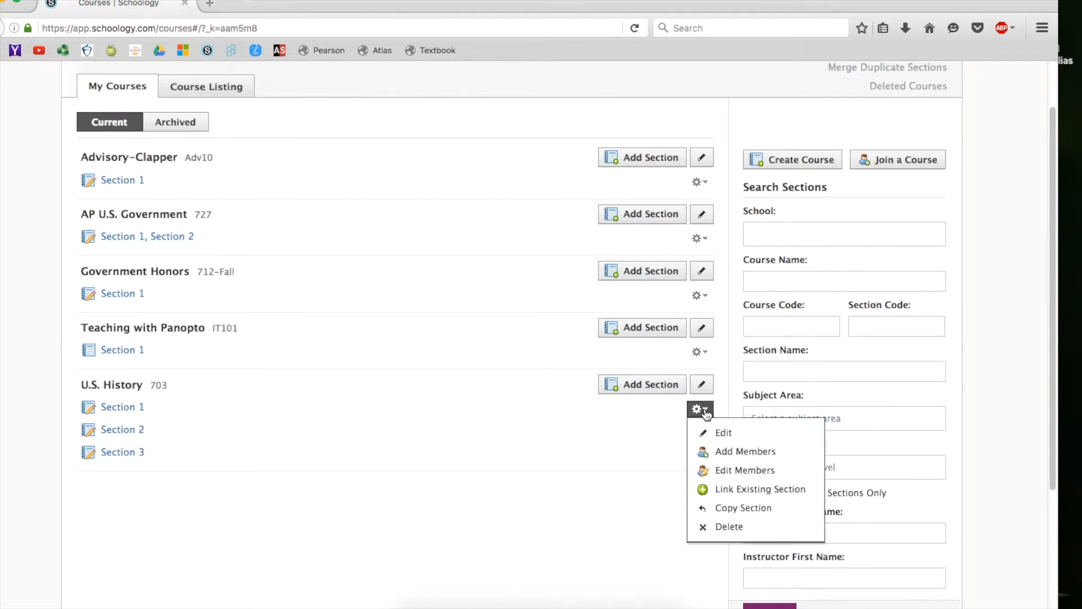
{"action": "left_click", "coordinate": [760, 492]}
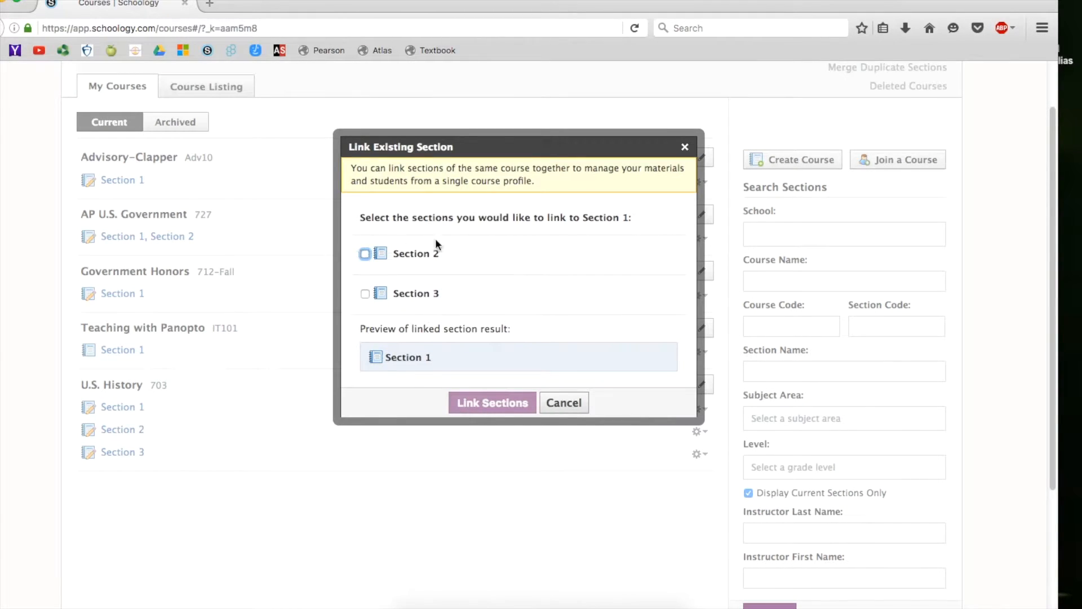
{"action": "left_click", "coordinate": [366, 254]}
{"action": "left_click", "coordinate": [366, 293]}
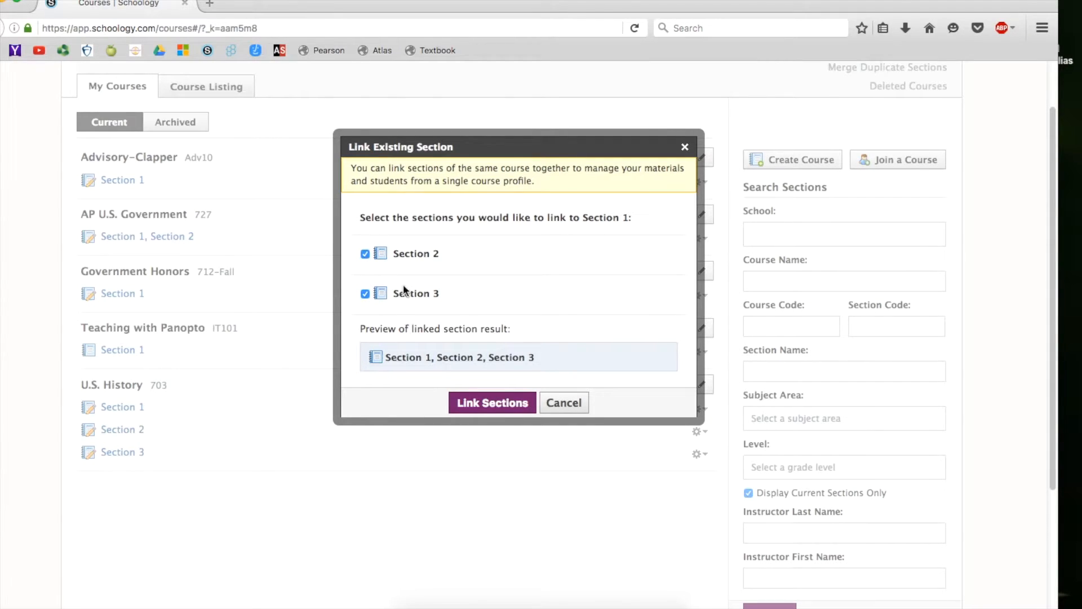
{"action": "left_click", "coordinate": [487, 403]}
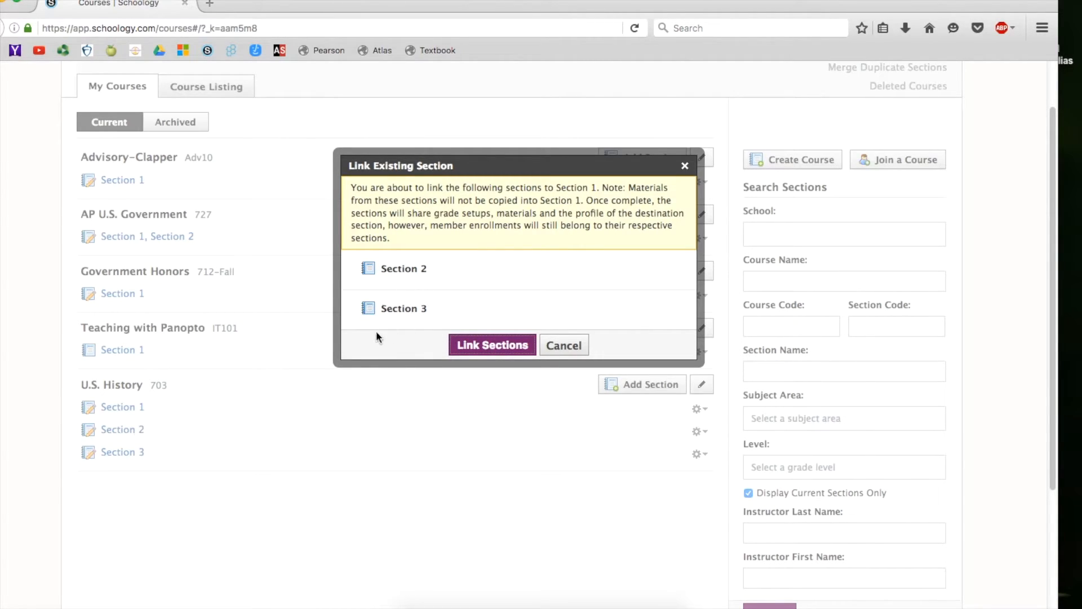
{"action": "left_click", "coordinate": [466, 345]}
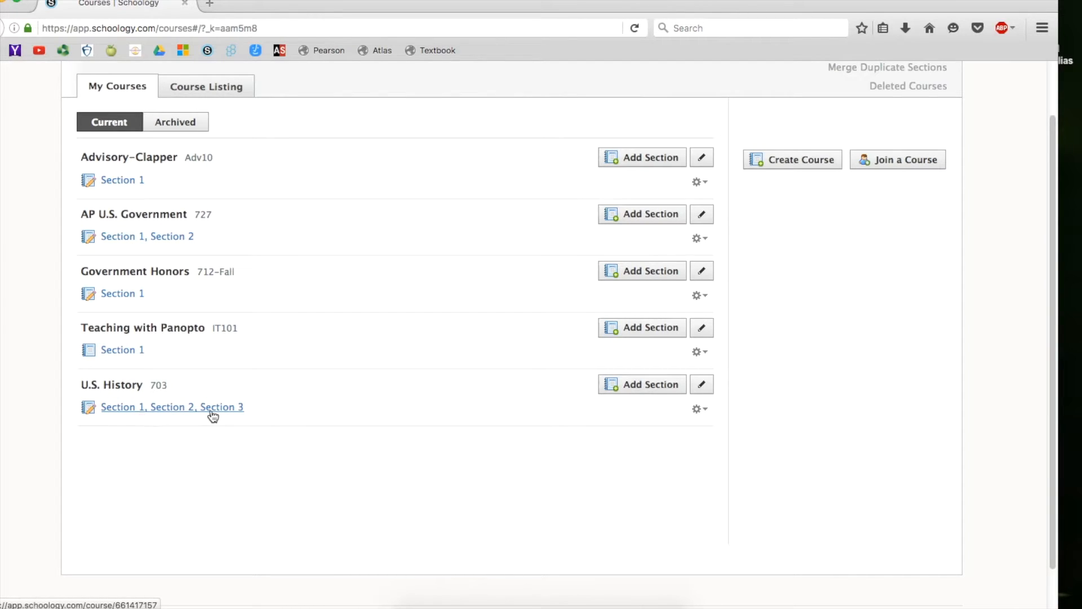
Open the linked U.S. History course's gradebook and filter it to Section 2.
{"action": "scroll", "coordinate": [380, 256], "scroll_direction": "up", "scroll_amount": 2}
{"action": "left_click", "coordinate": [314, 80]}
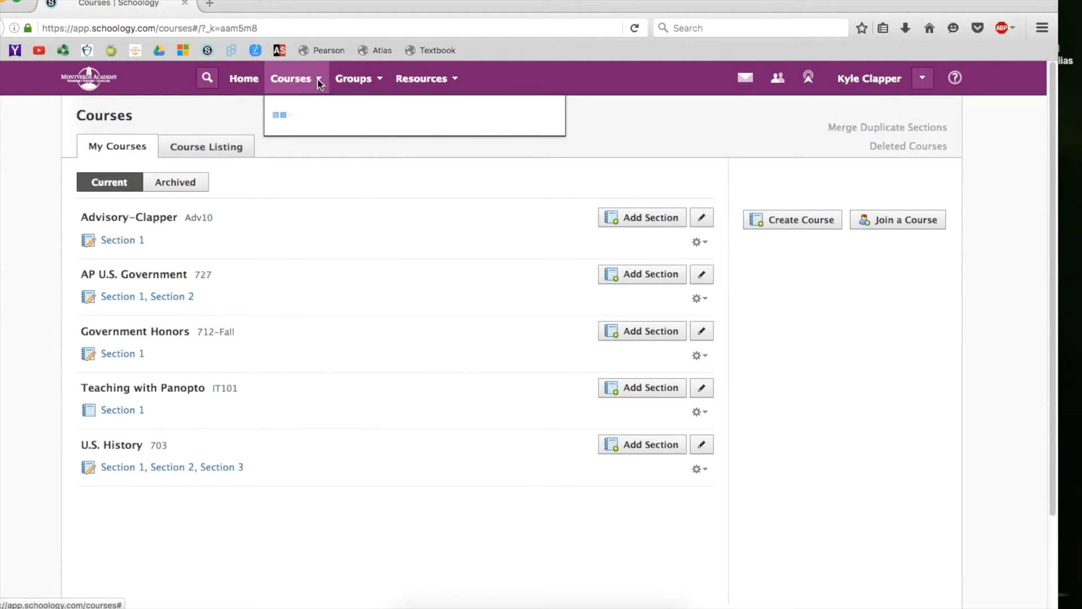
{"action": "left_click", "coordinate": [243, 78]}
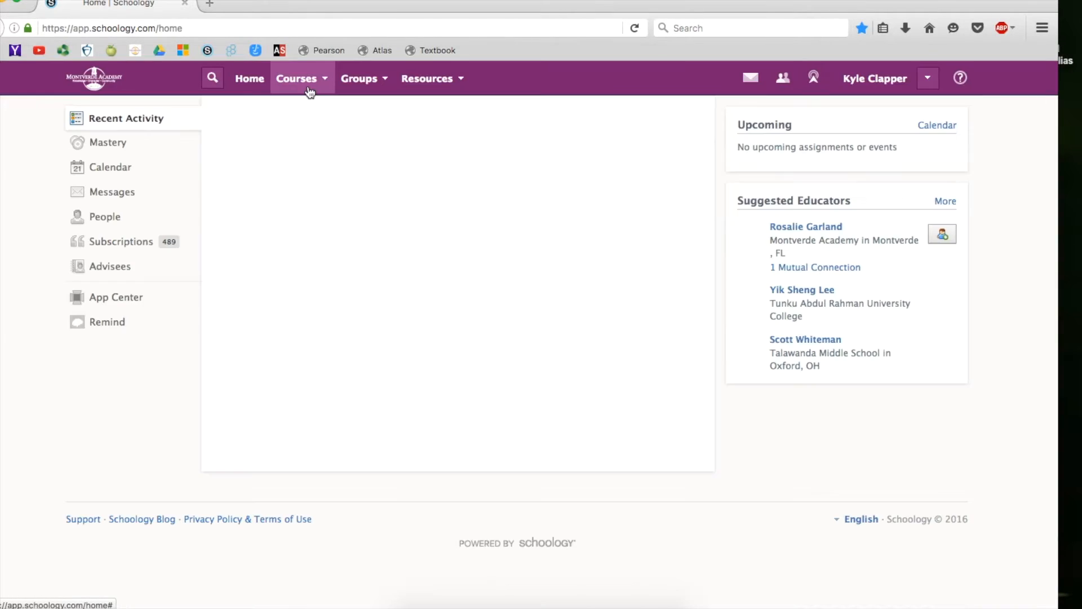
{"action": "left_click", "coordinate": [318, 83]}
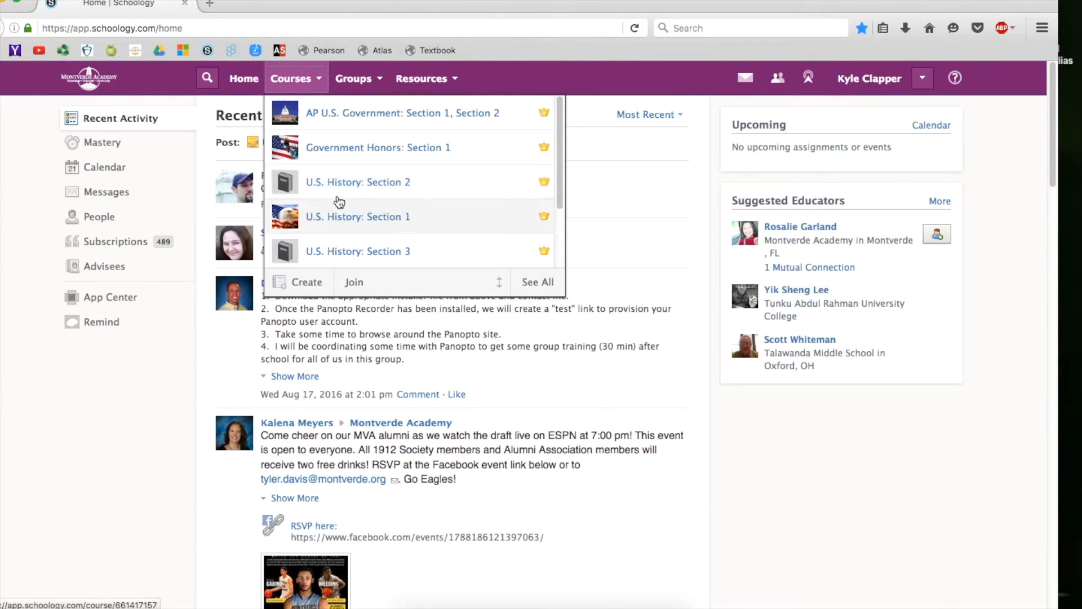
{"action": "left_click", "coordinate": [371, 219]}
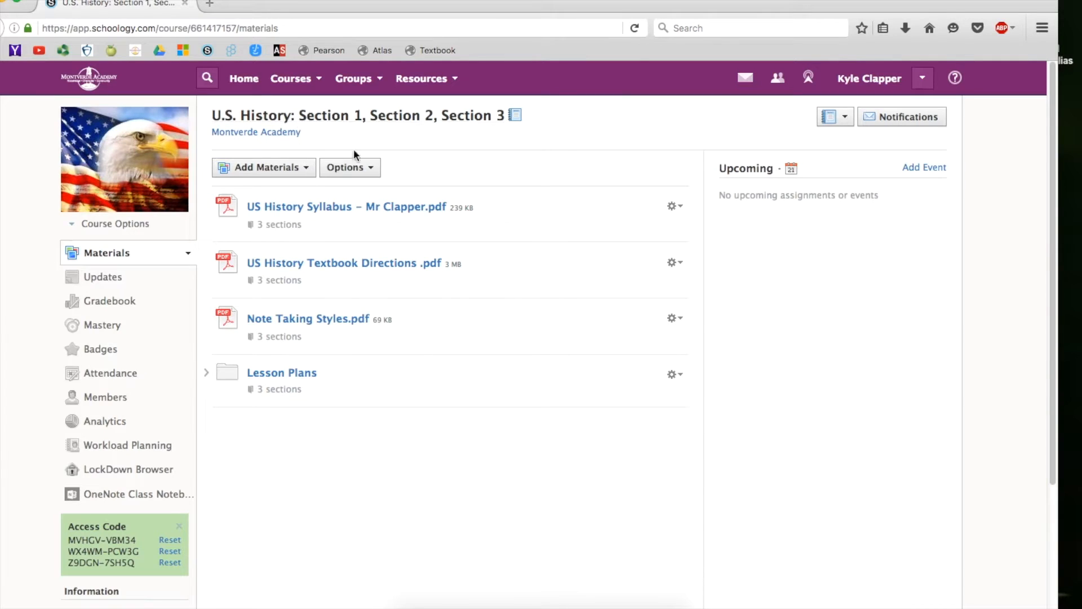
{"action": "left_click", "coordinate": [119, 306]}
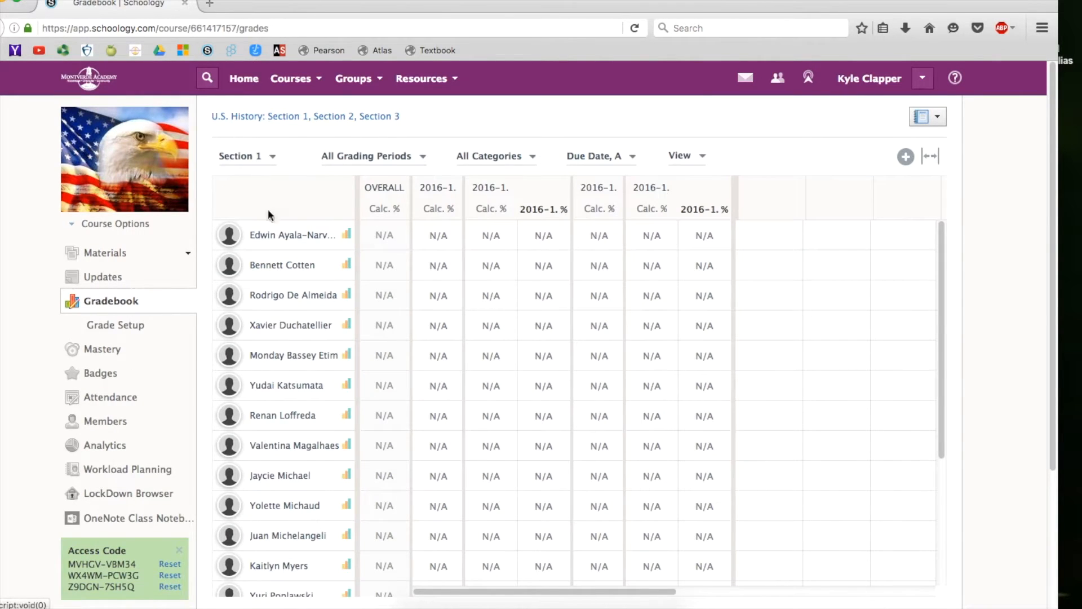
{"action": "left_click", "coordinate": [265, 158]}
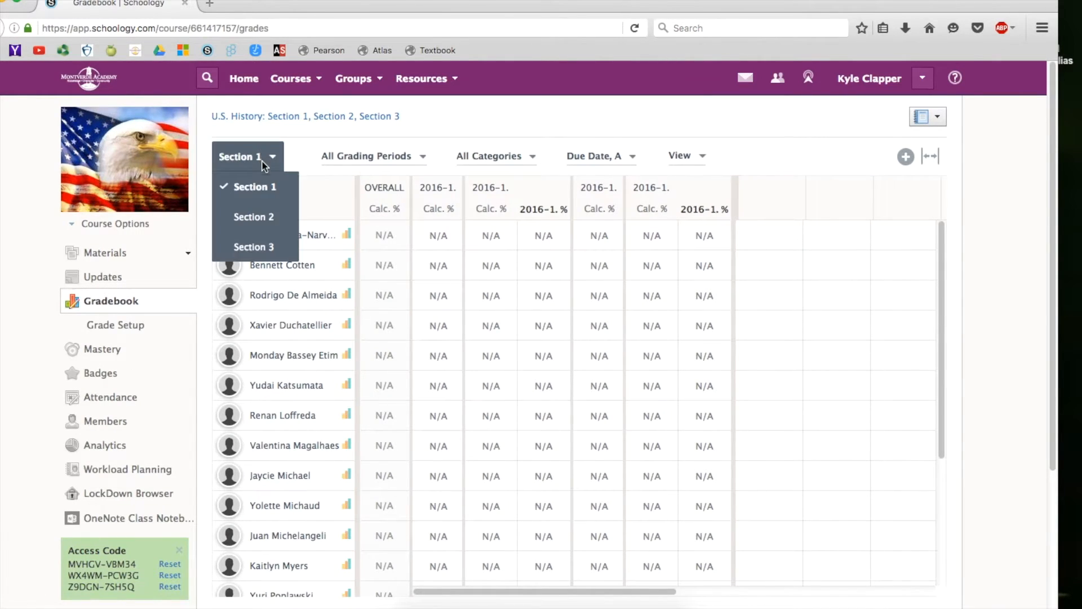
{"action": "left_click", "coordinate": [269, 219]}
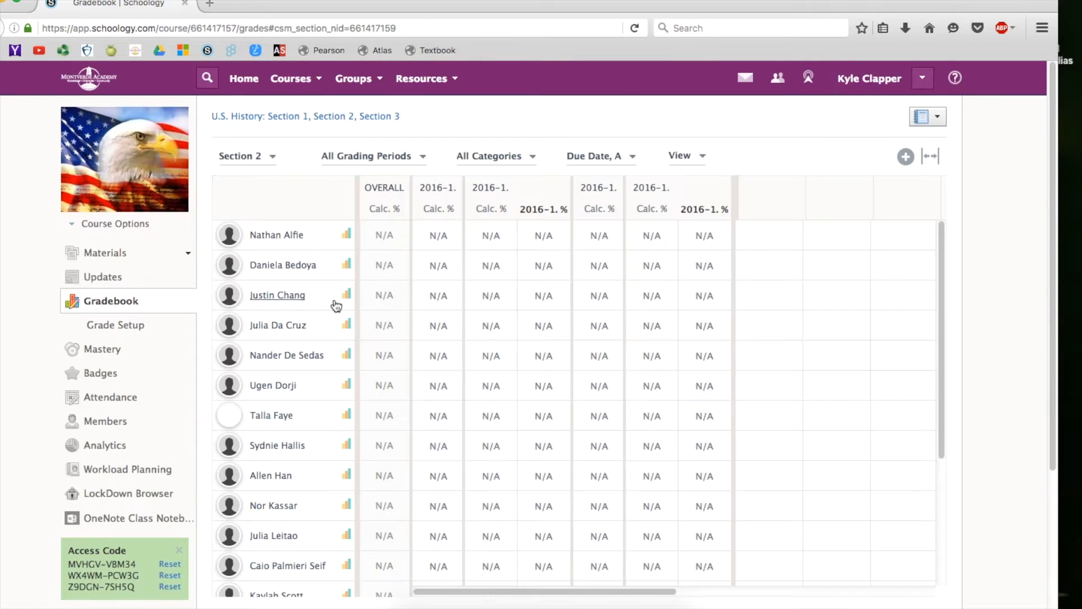
Scroll through the Section 2 student rows in the gradebook.
{"action": "scroll", "coordinate": [337, 305], "scroll_direction": "down", "scroll_amount": 3}
{"action": "scroll", "coordinate": [459, 319], "scroll_direction": "up", "scroll_amount": 4}
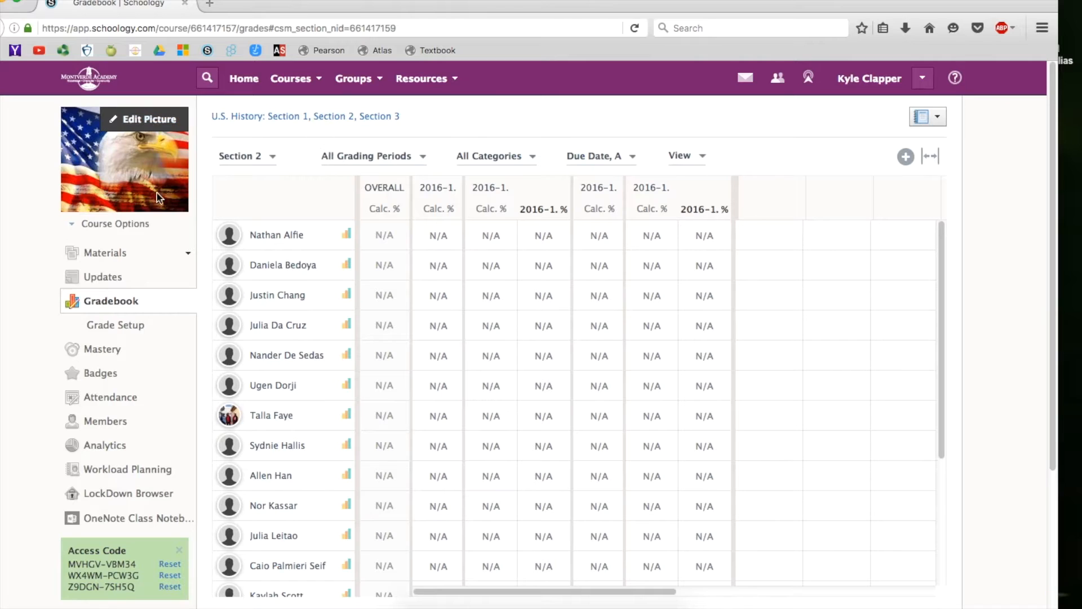
{"action": "left_click_drag", "start_coordinate": [942, 242], "coordinate": [960, 441]}
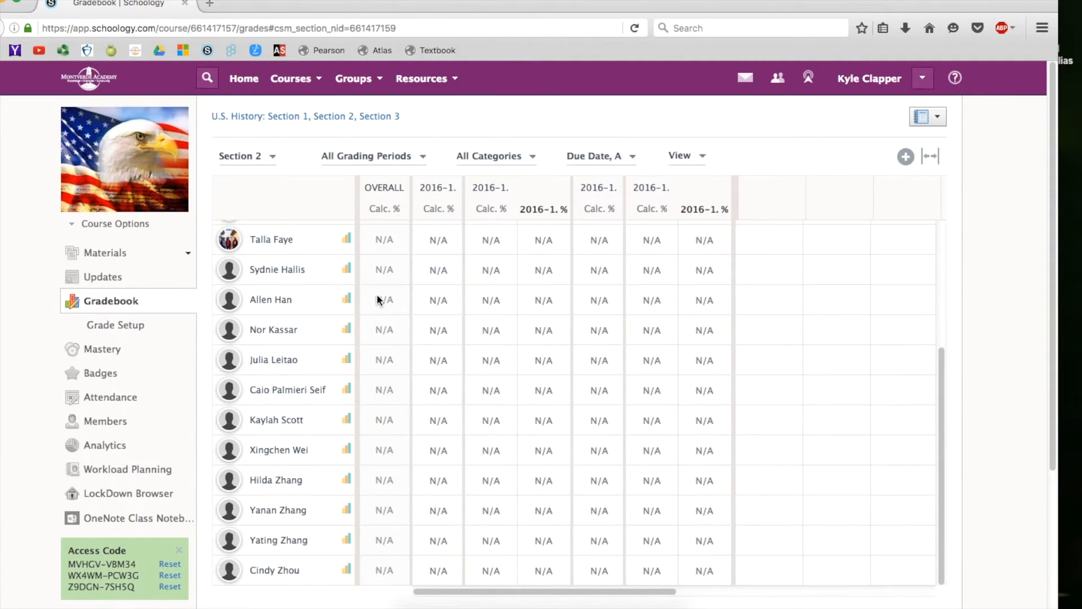
{"action": "scroll", "coordinate": [372, 290], "scroll_direction": "down", "scroll_amount": 2}
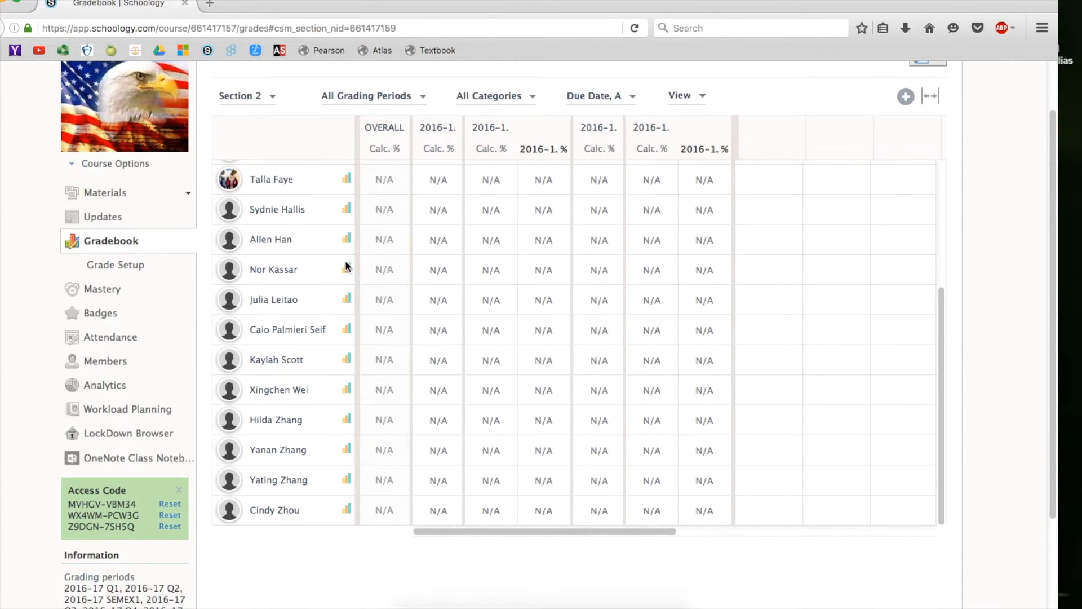
{"action": "left_click_drag", "start_coordinate": [943, 334], "coordinate": [933, 188]}
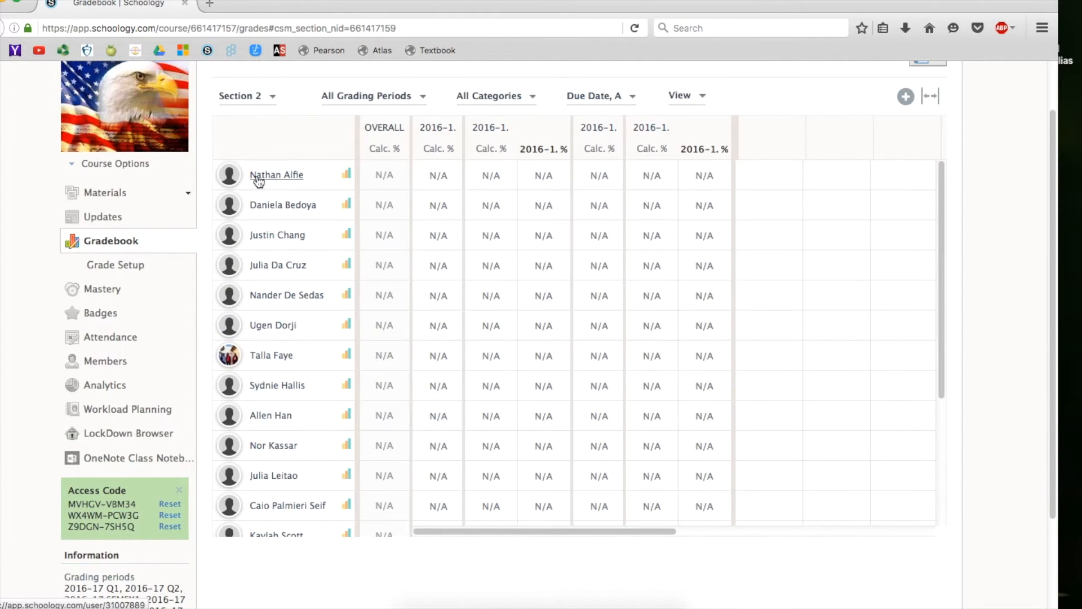
{"action": "scroll", "coordinate": [402, 258], "scroll_direction": "up", "scroll_amount": 2}
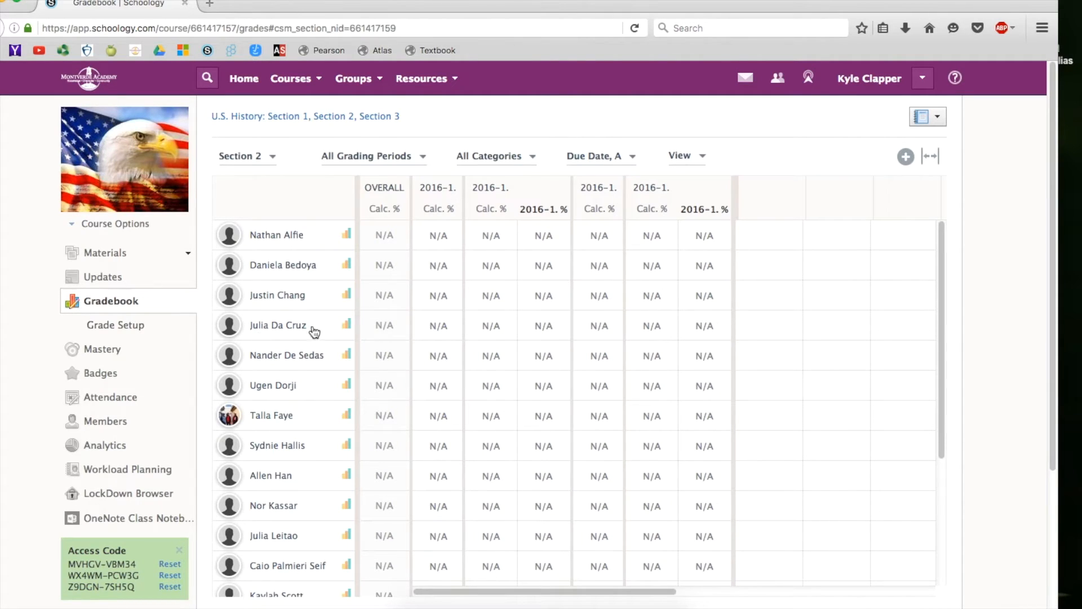
{"action": "mouse_move", "coordinate": [944, 233]}
{"action": "left_mouse_down"}
{"action": "mouse_move", "coordinate": [942, 369]}
{"action": "mouse_move", "coordinate": [945, 228]}
{"action": "left_mouse_up"}
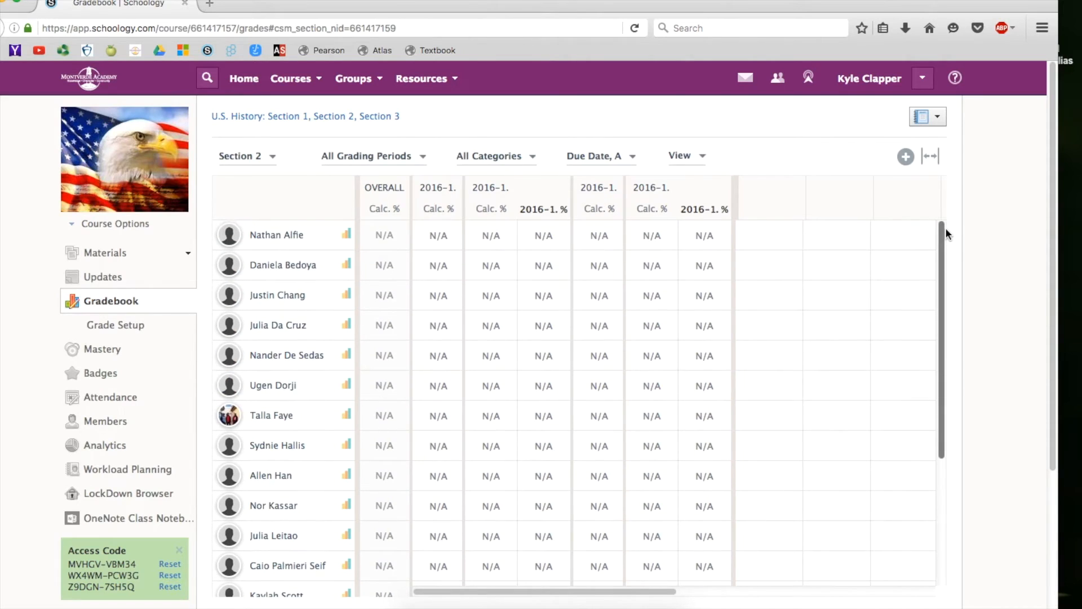
Open the course's members list and switch it to Section 2.
{"action": "left_click", "coordinate": [107, 421]}
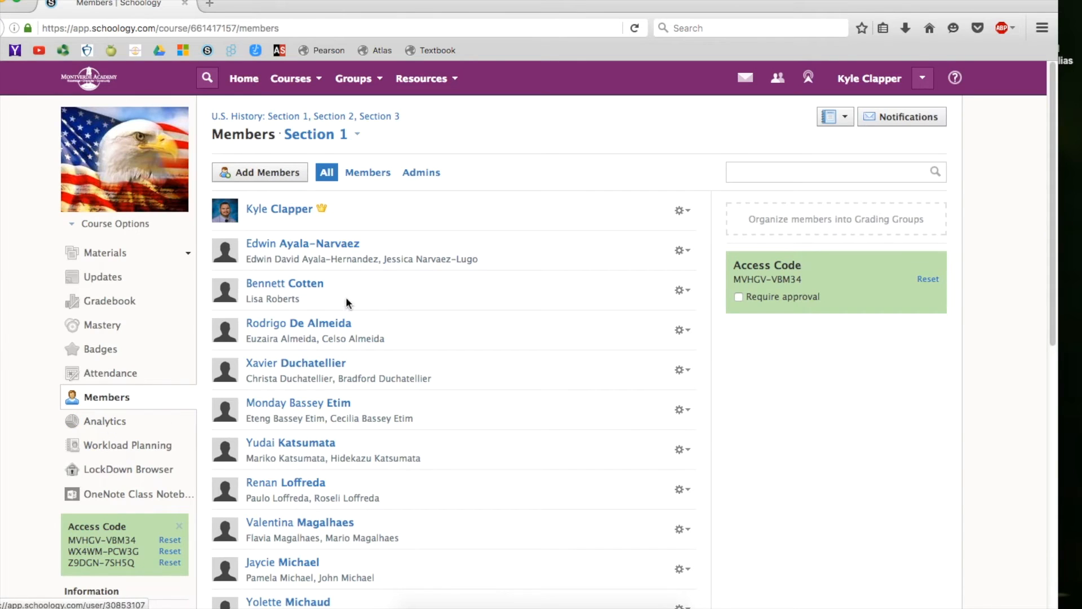
{"action": "left_click_drag", "start_coordinate": [1056, 132], "coordinate": [1070, 383]}
{"action": "scroll", "coordinate": [321, 123], "scroll_direction": "up", "scroll_amount": 10}
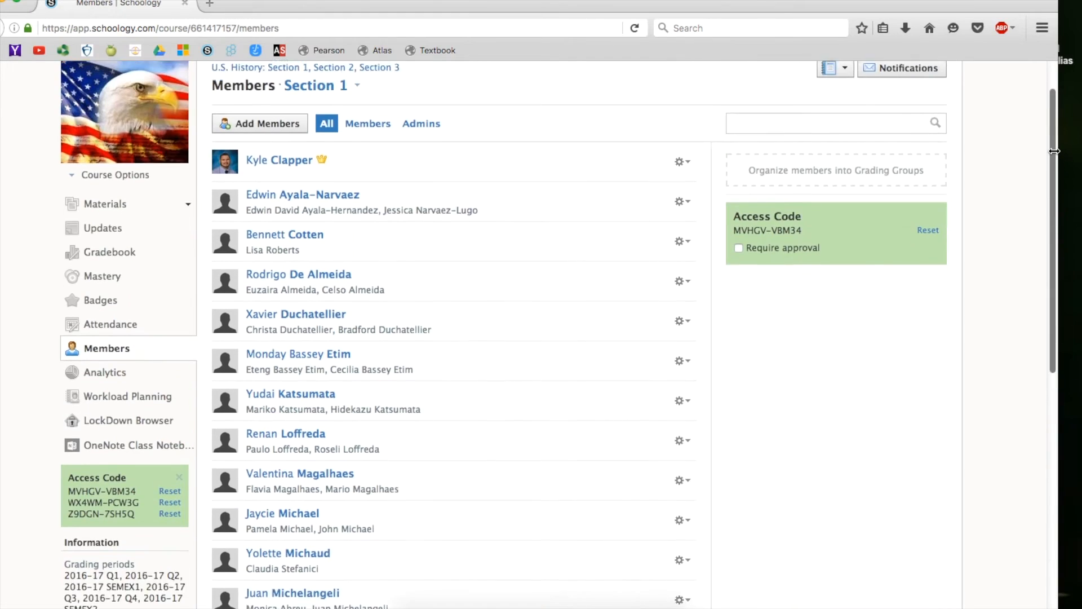
{"action": "left_click", "coordinate": [321, 120]}
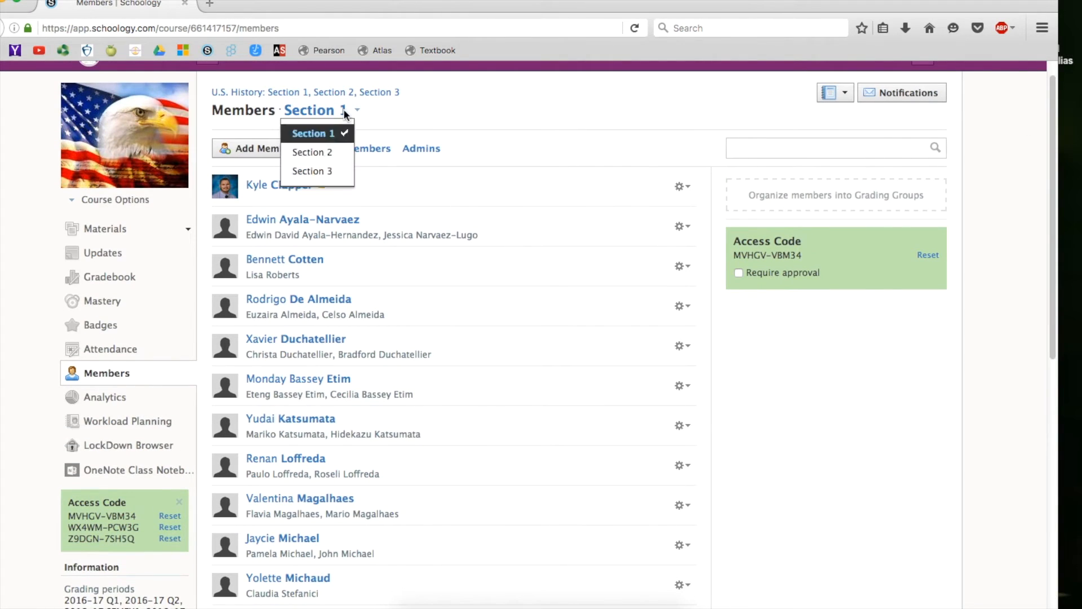
{"action": "left_click", "coordinate": [332, 151]}
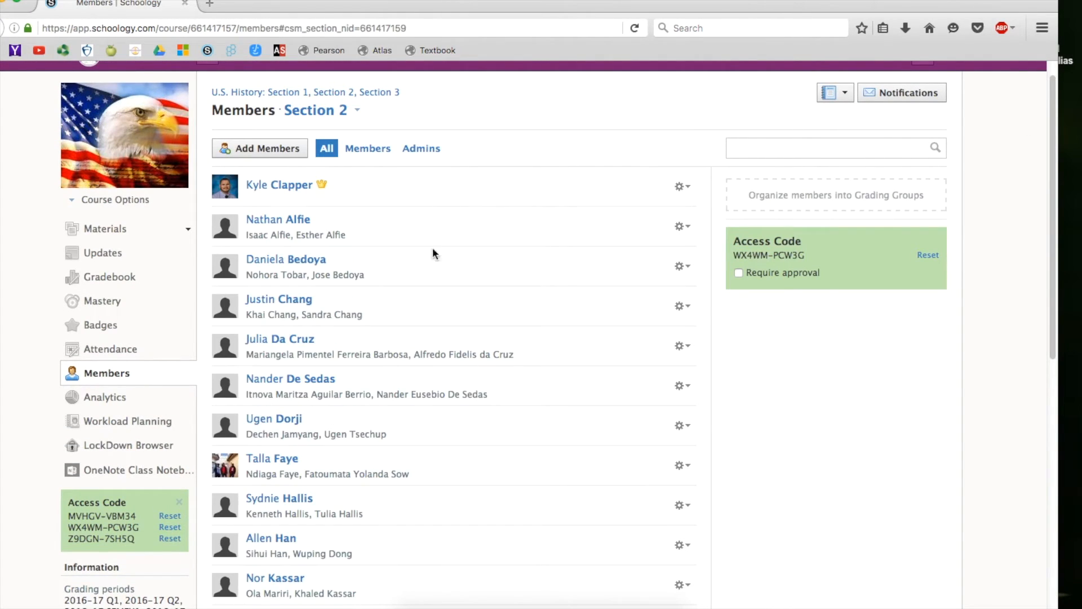
Switch the members list to Section 3 and scroll through its students.
{"action": "mouse_move", "coordinate": [1052, 85]}
{"action": "left_mouse_down"}
{"action": "mouse_move", "coordinate": [1051, 381]}
{"action": "mouse_move", "coordinate": [1039, 102]}
{"action": "left_mouse_up"}
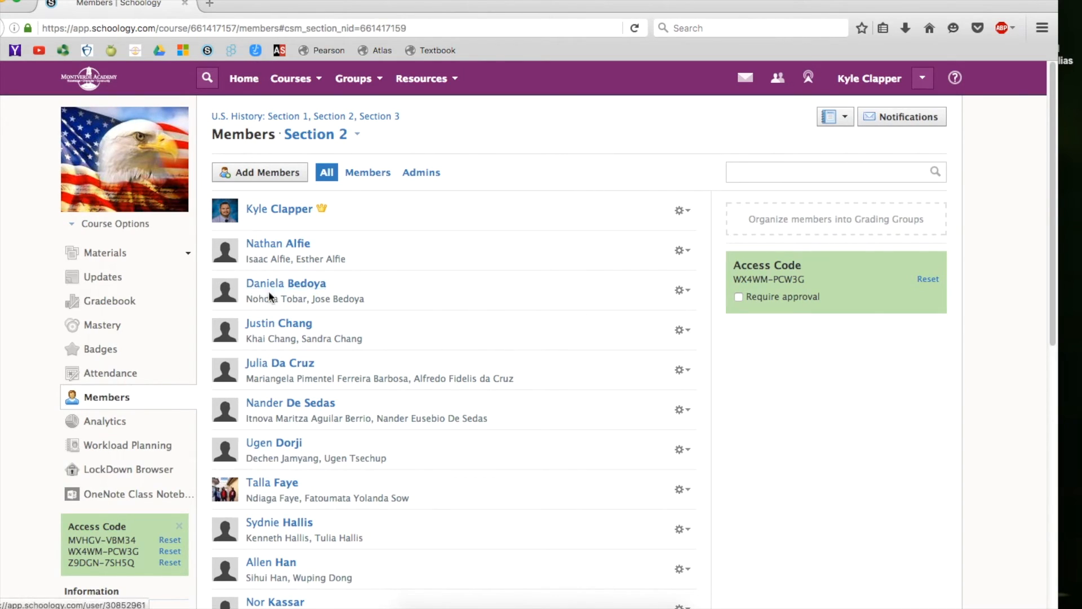
{"action": "left_click", "coordinate": [353, 134]}
{"action": "left_click", "coordinate": [297, 198]}
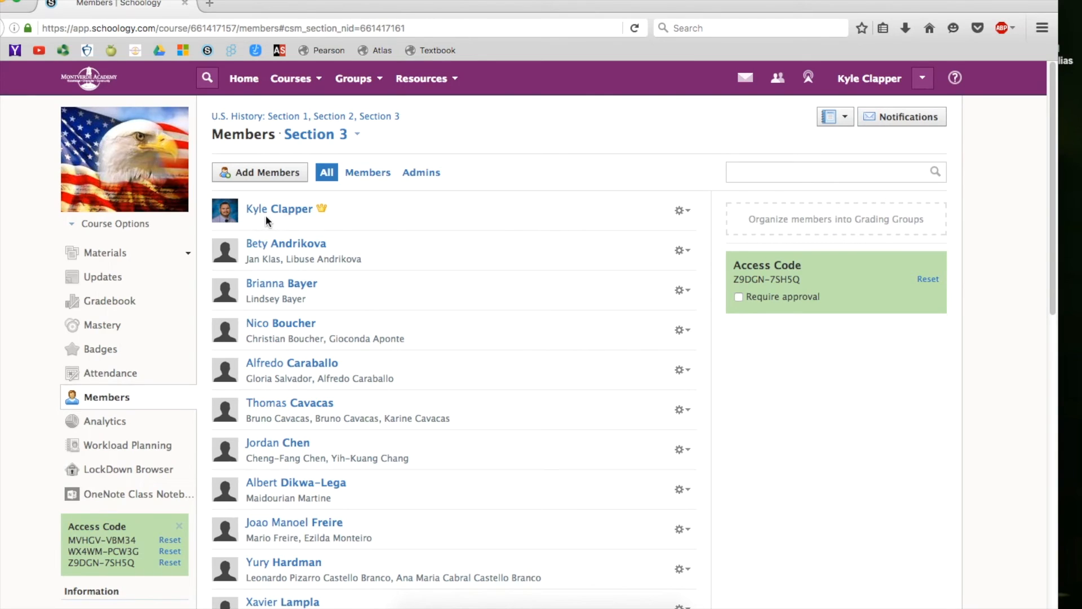
{"action": "scroll", "coordinate": [282, 415], "scroll_direction": "down", "scroll_amount": 7}
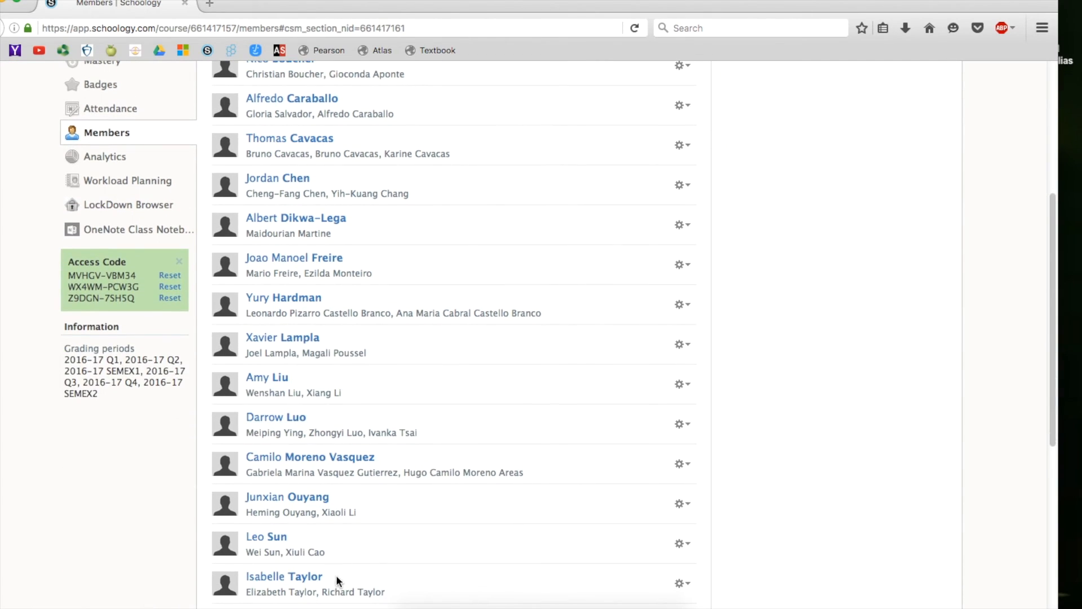
{"action": "scroll", "coordinate": [338, 507], "scroll_direction": "down", "scroll_amount": 4}
{"action": "scroll", "coordinate": [394, 469], "scroll_direction": "up", "scroll_amount": 10}
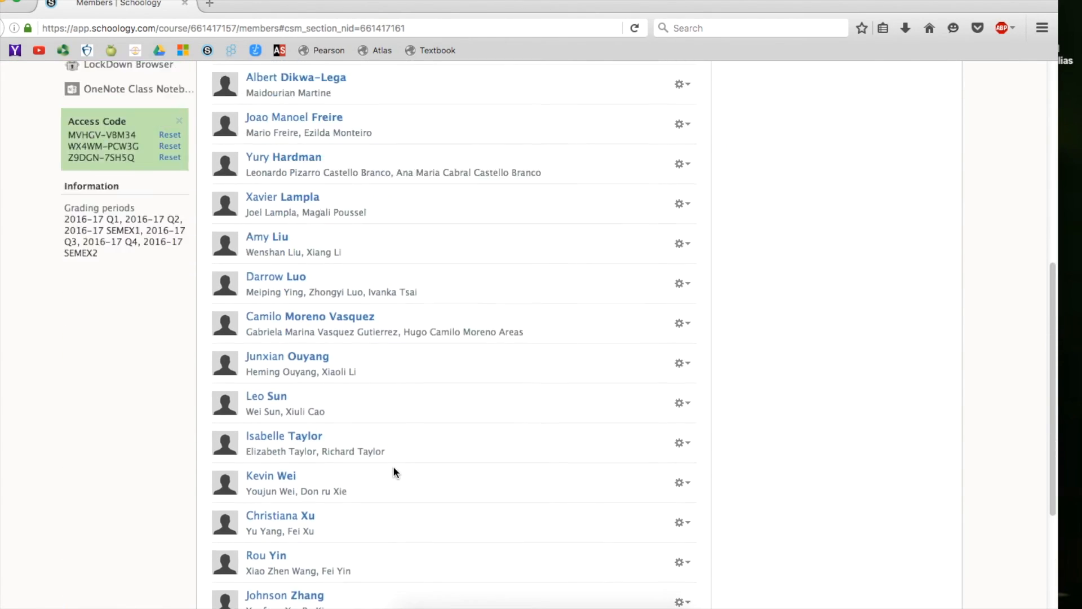